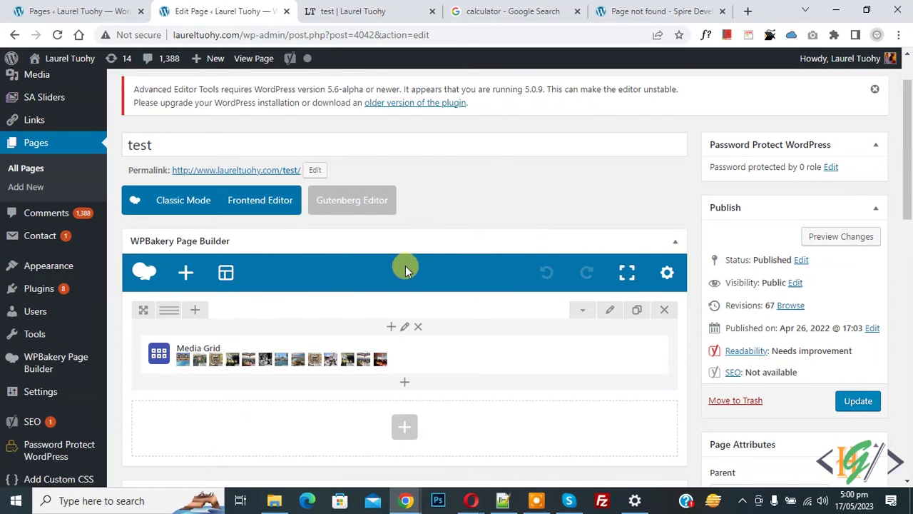
# - Add a new empty row and move it above the Media Grid row
pyautogui.scroll(-1, 433, 254)
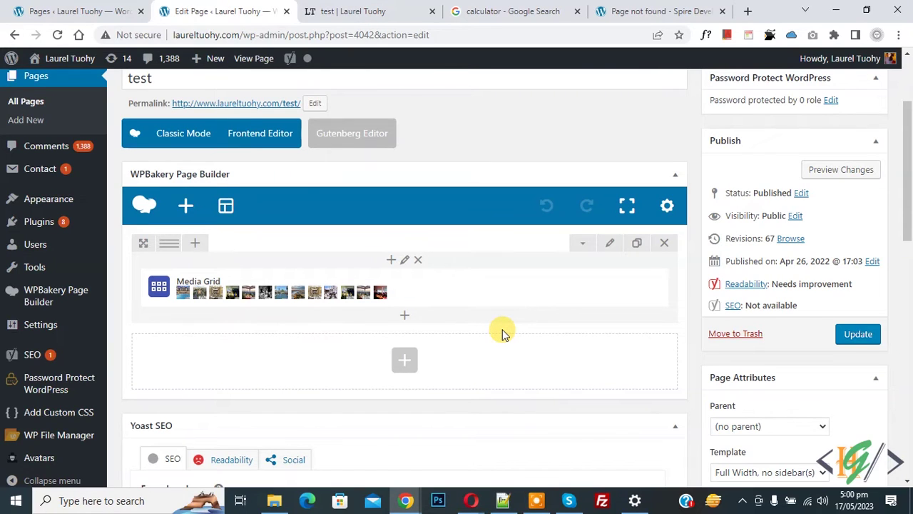
pyautogui.click(404, 367)
pyautogui.click(265, 196)
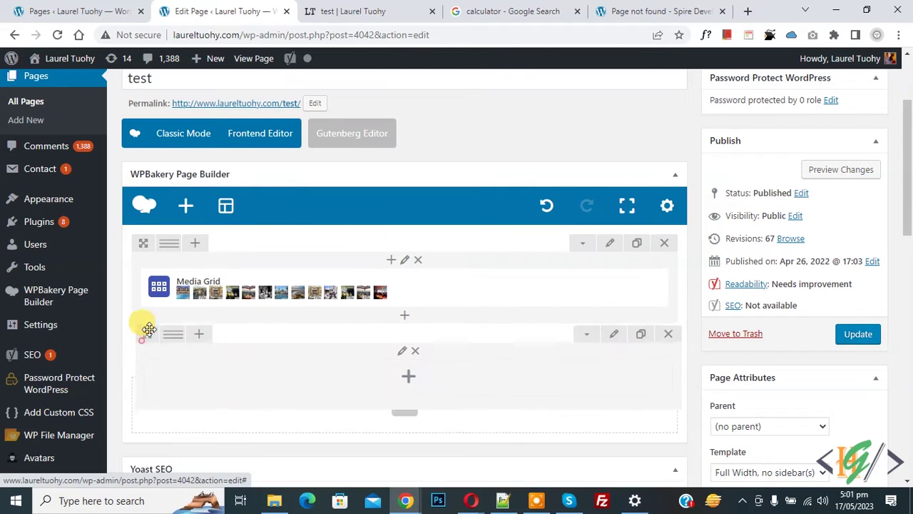
pyautogui.moveTo(142, 341); pyautogui.dragTo(147, 239)
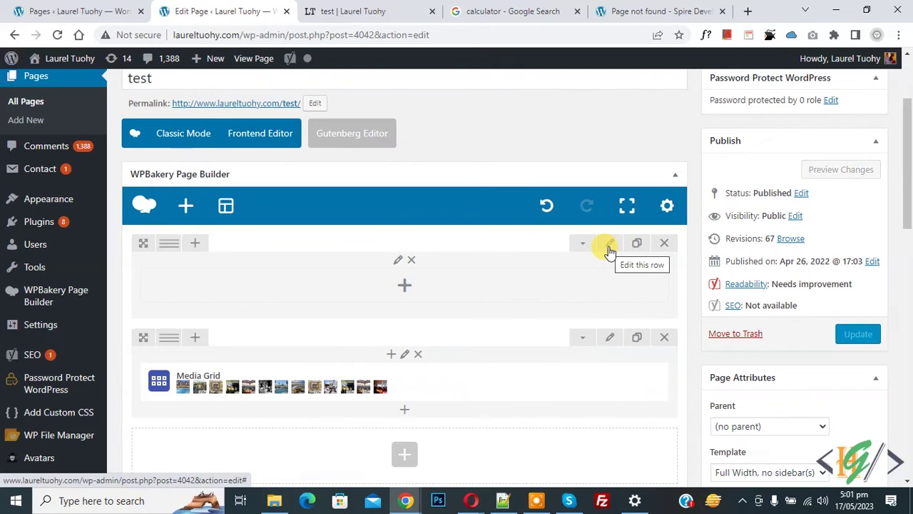
# - Set the new row's Row stretch to 'Stretch row' and save
pyautogui.click(608, 246)
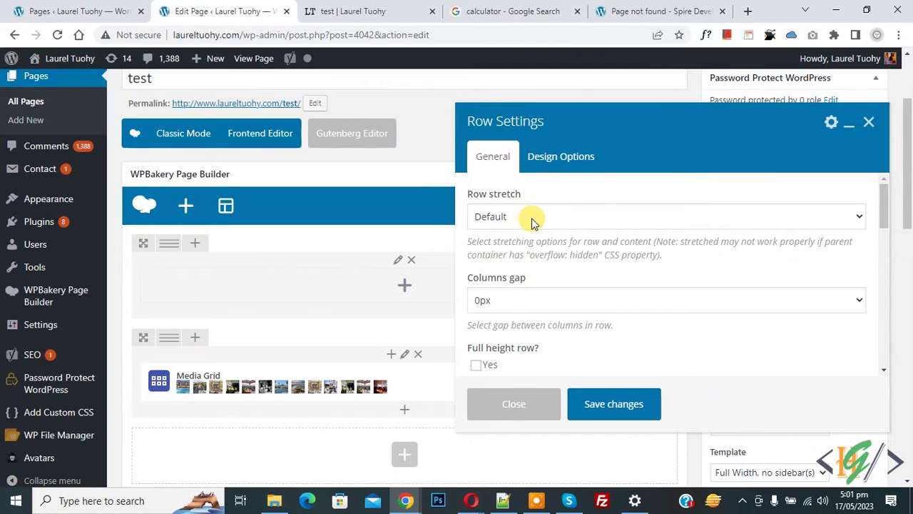
pyautogui.click(532, 220)
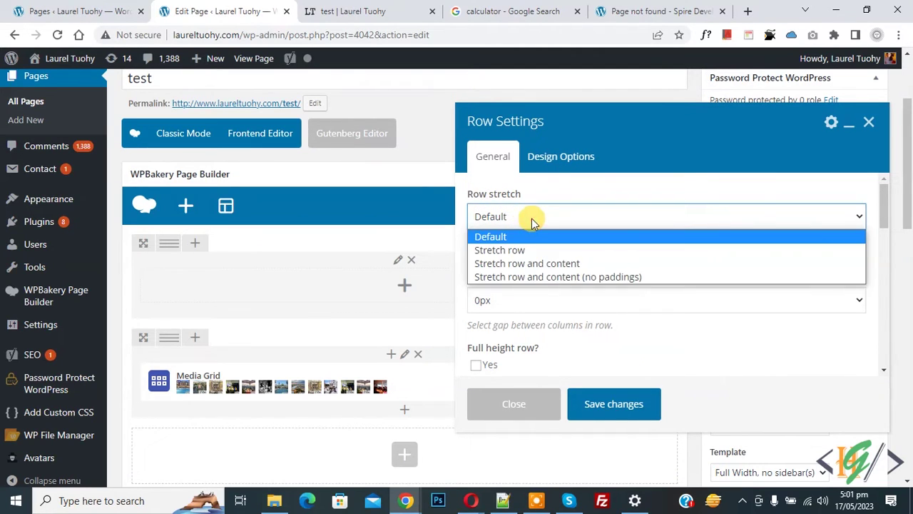
pyautogui.click(508, 251)
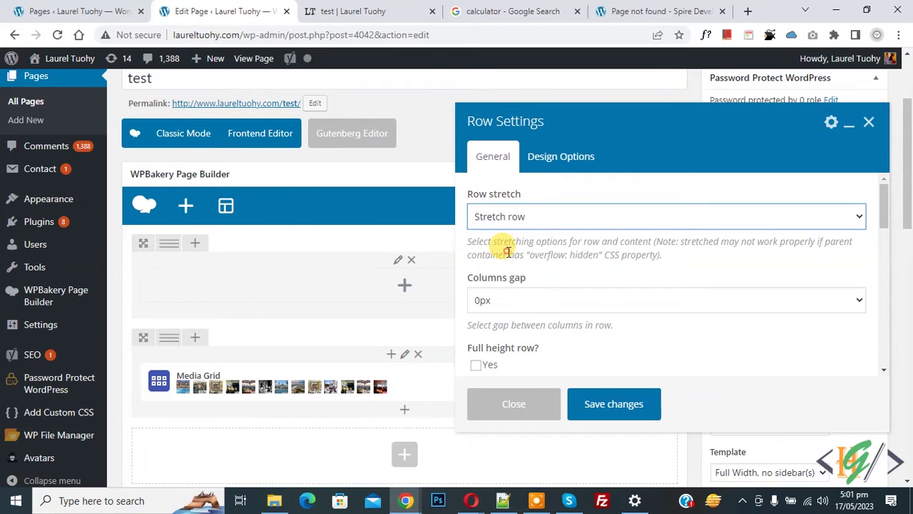
pyautogui.click(603, 405)
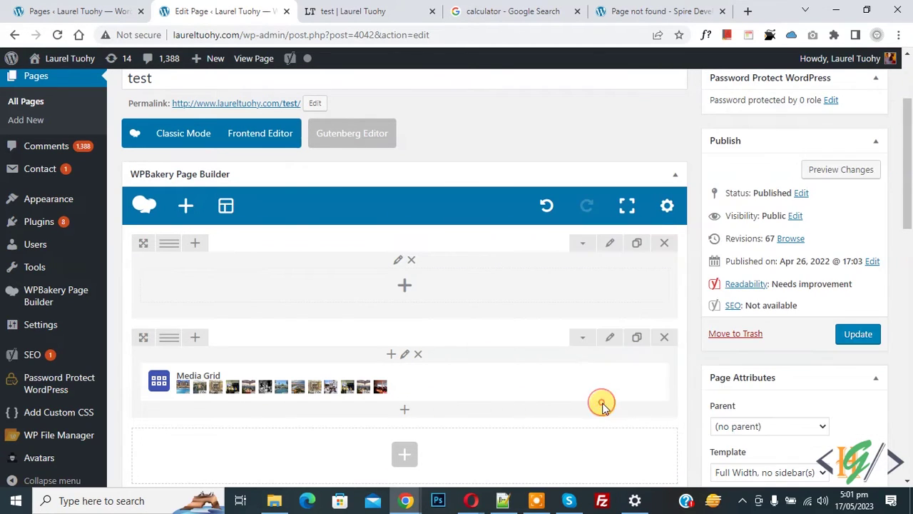
# - Add an Image Carousel element to the empty top row, found by searching 'image'
pyautogui.click(405, 289)
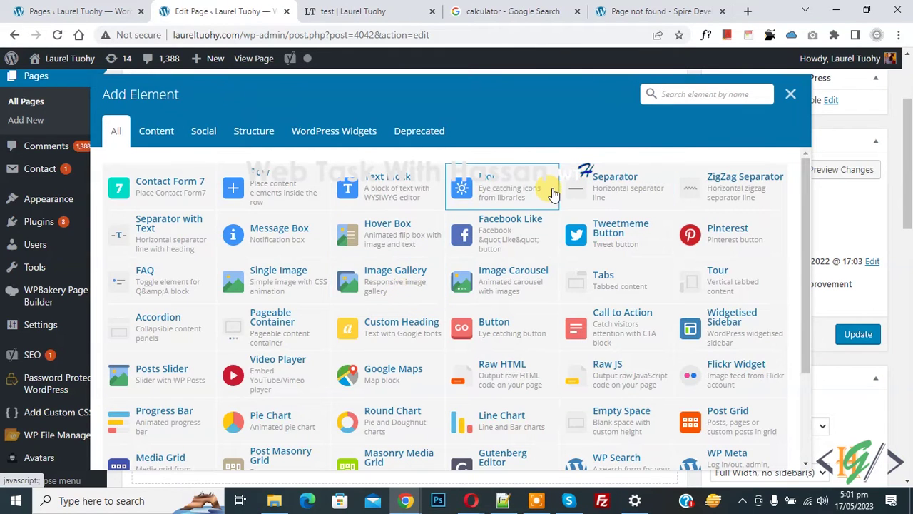
pyautogui.click(659, 99)
pyautogui.write('image')
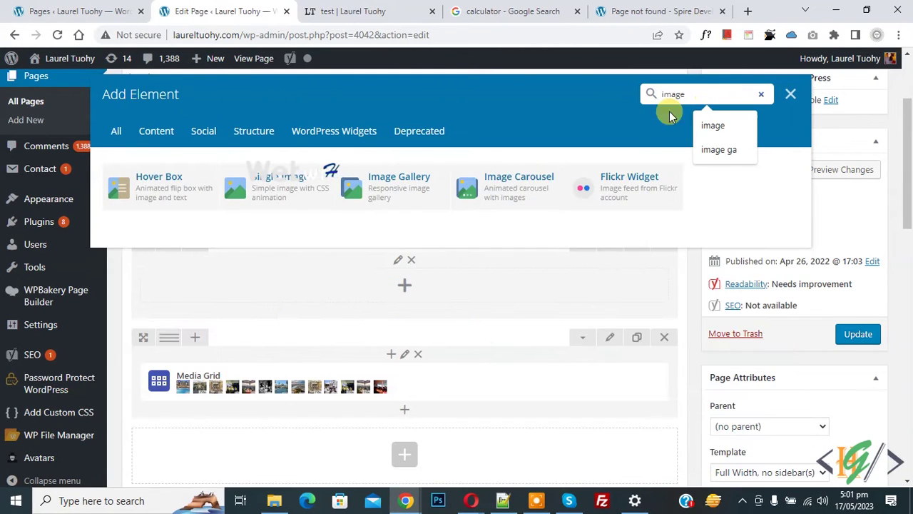
pyautogui.click(511, 201)
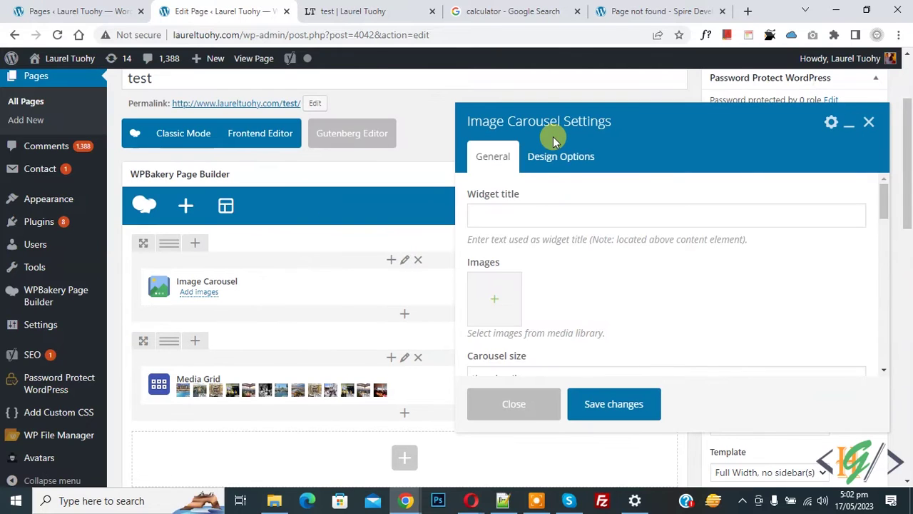
pyautogui.scroll(-1, 585, 214)
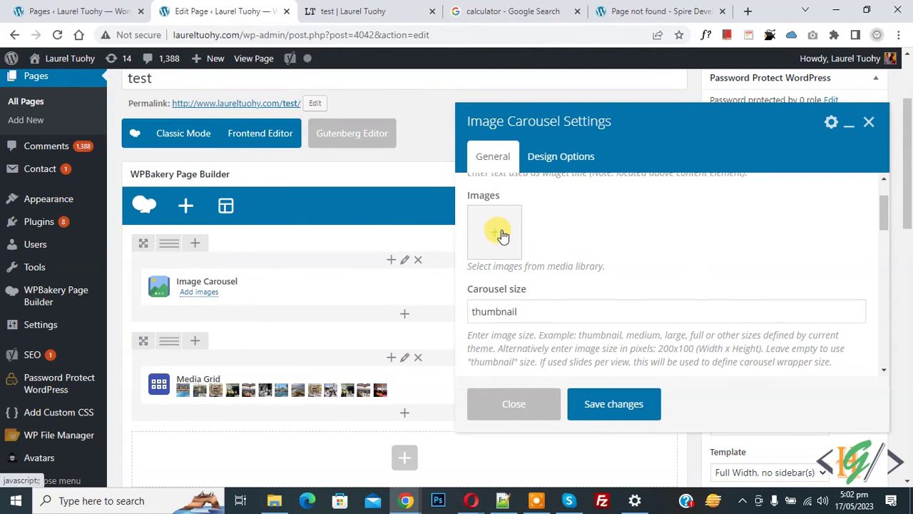
# - Add the sc7 and sc6 library images to the carousel
pyautogui.click(497, 235)
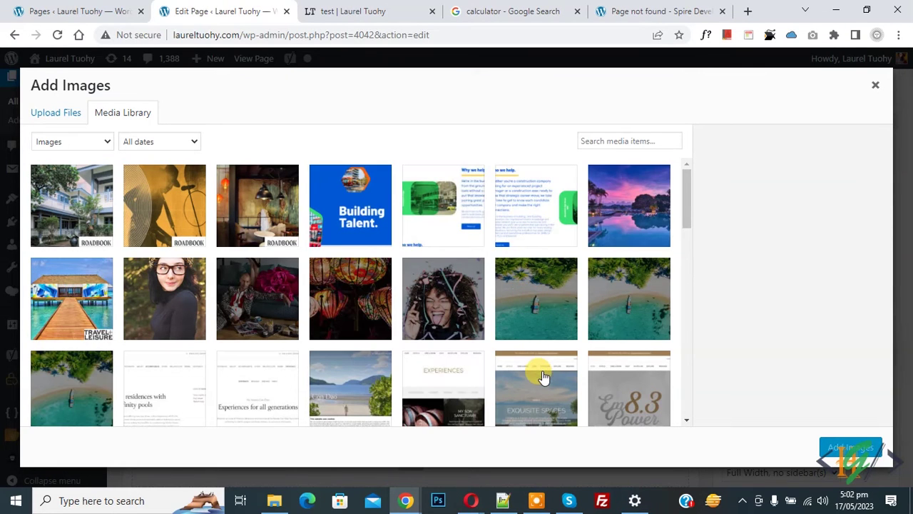
pyautogui.click(541, 373)
pyautogui.click(623, 388)
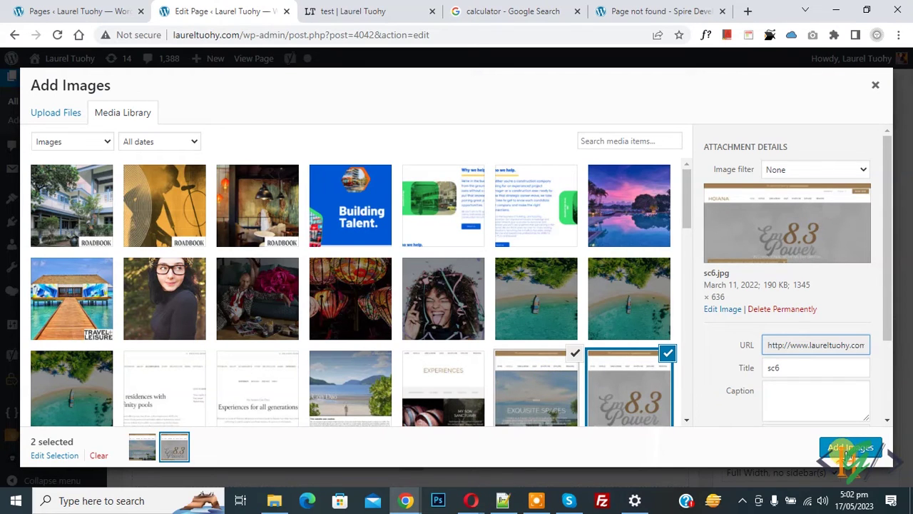
pyautogui.click(846, 448)
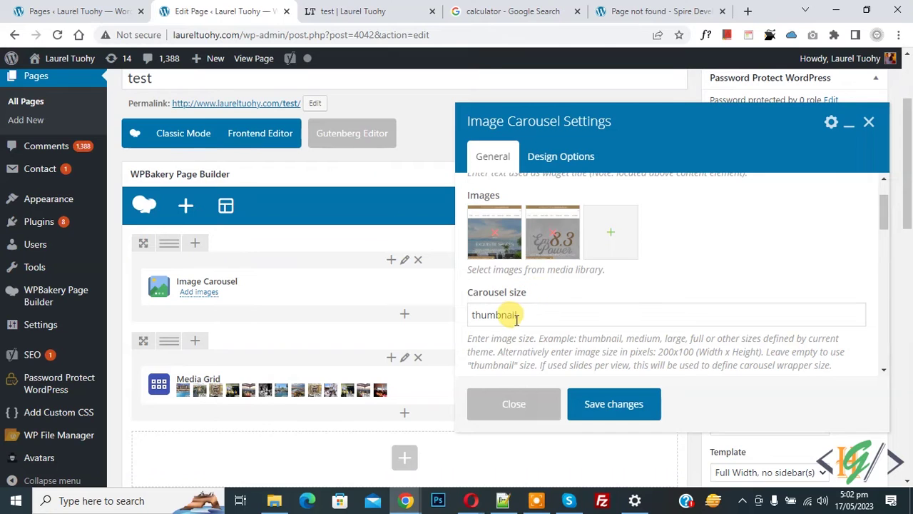
# - Replace the thumbnail carousel size and make slide clicks open custom links
pyautogui.doubleClick(511, 316)
pyautogui.write('full')
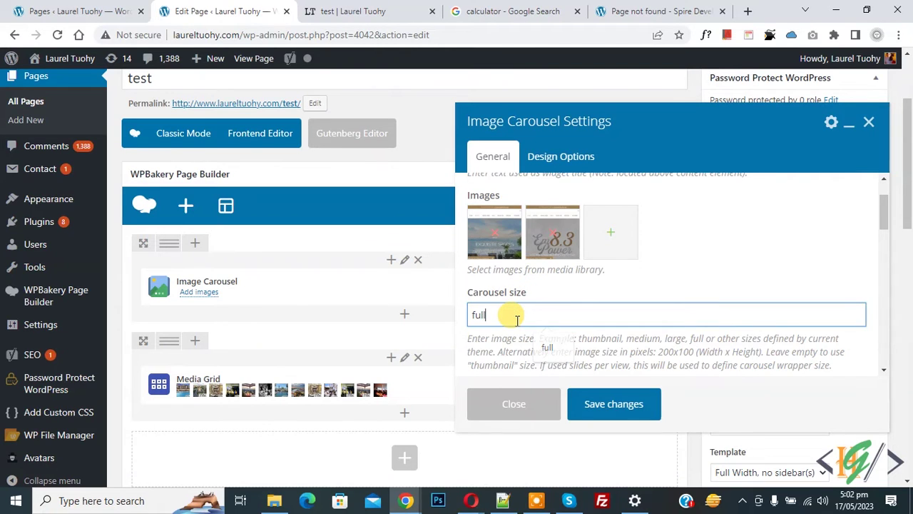
pyautogui.scroll(-2, 637, 256)
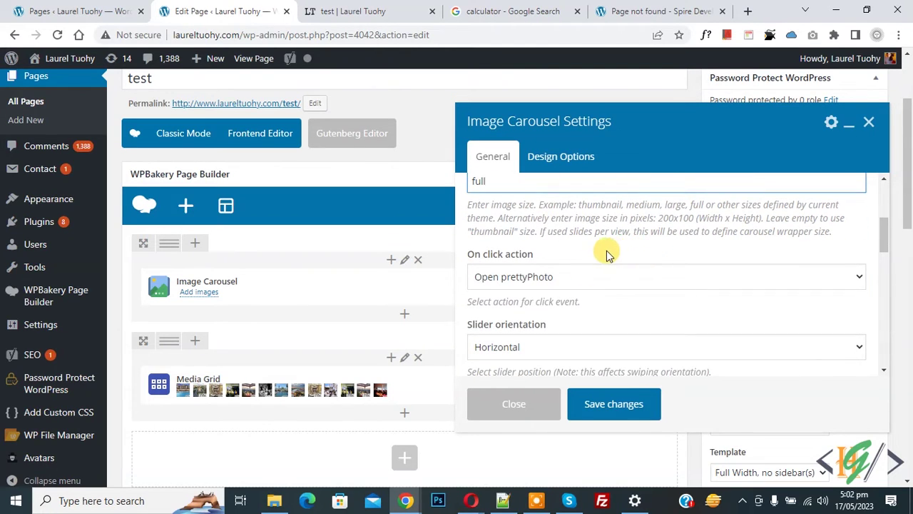
pyautogui.click(559, 280)
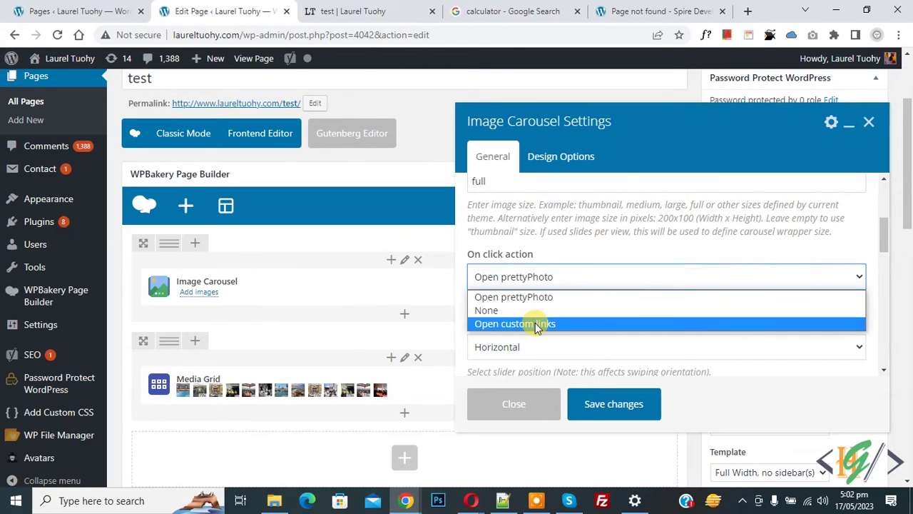
pyautogui.click(536, 324)
pyautogui.scroll(-2, 546, 292)
pyautogui.click(511, 229)
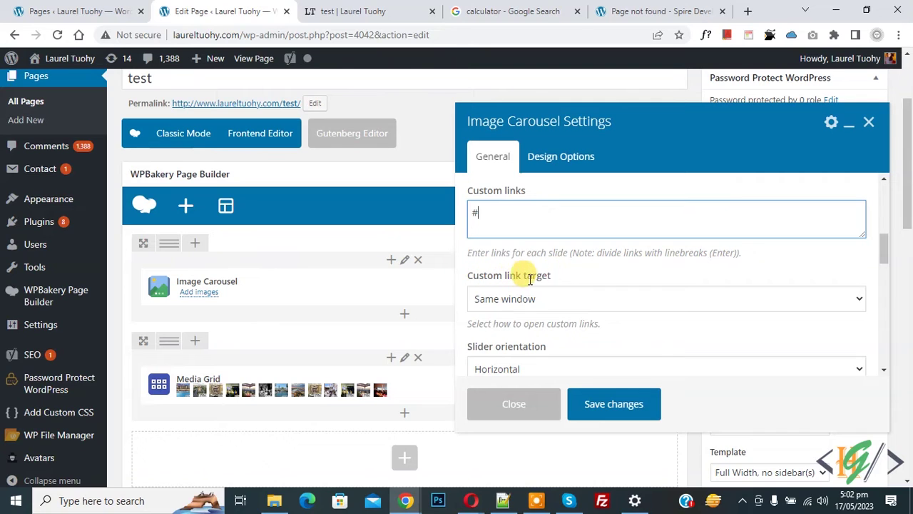
# - Open custom links in a new window, keep horizontal orientation, and set slider speed to 3000
pyautogui.scroll(-1, 535, 272)
pyautogui.click(526, 234)
pyautogui.click(526, 265)
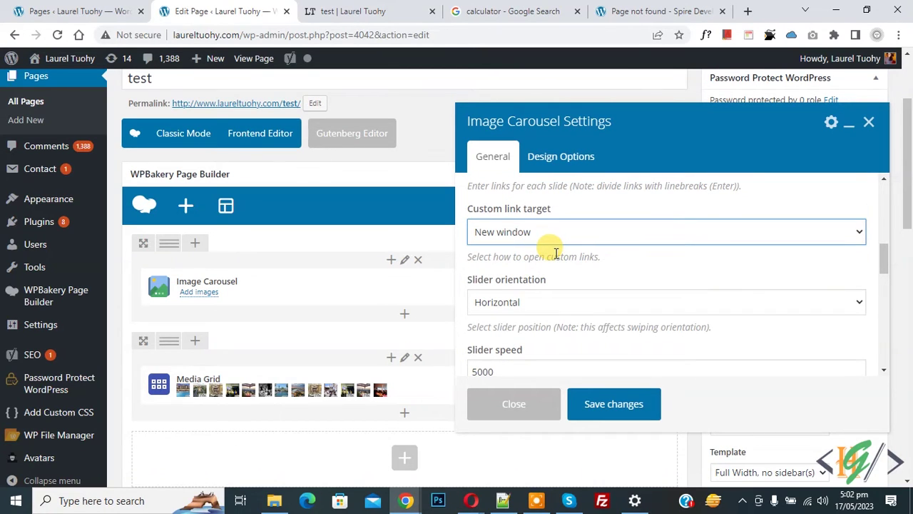
pyautogui.scroll(-1, 555, 254)
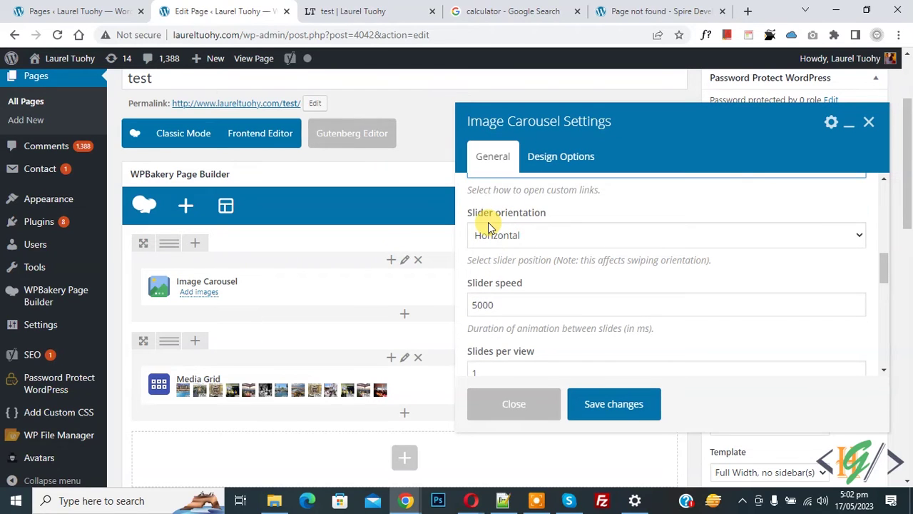
pyautogui.click(505, 236)
pyautogui.click(513, 252)
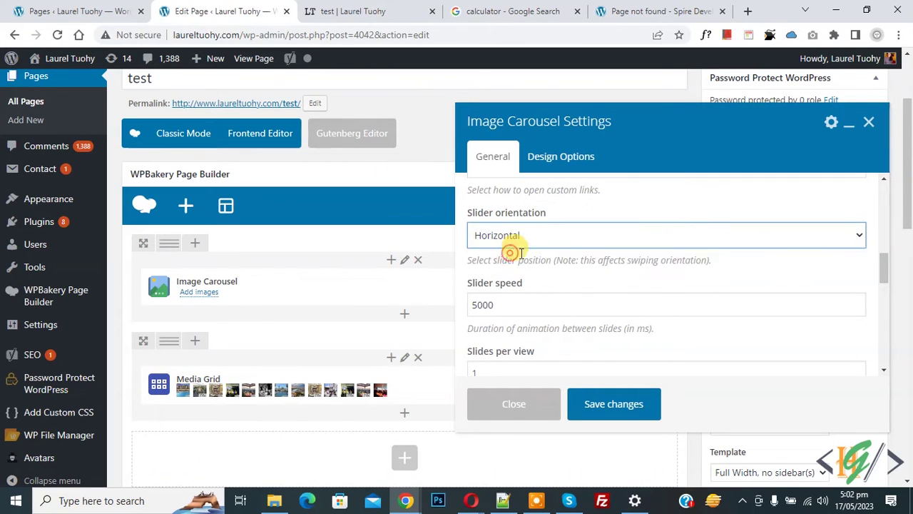
pyautogui.scroll(-1, 560, 254)
pyautogui.click(473, 239)
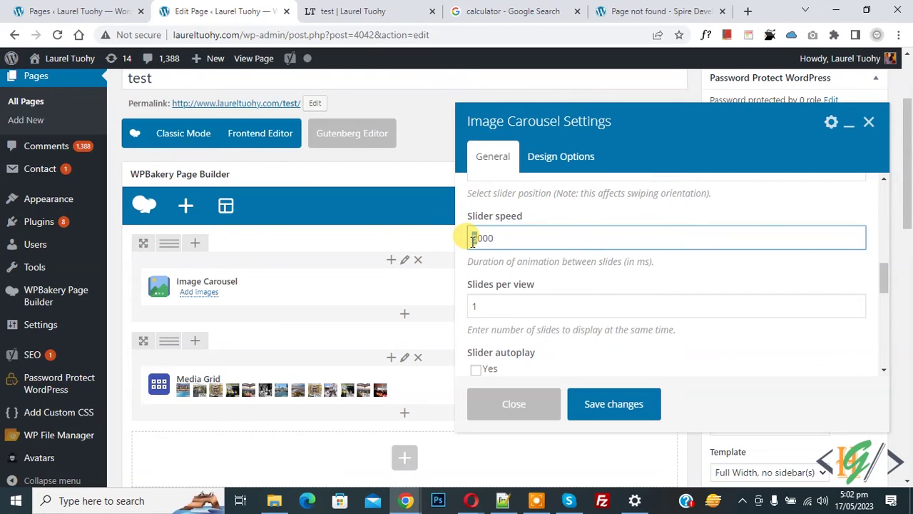
pyautogui.moveTo(473, 240); pyautogui.dragTo(487, 243)
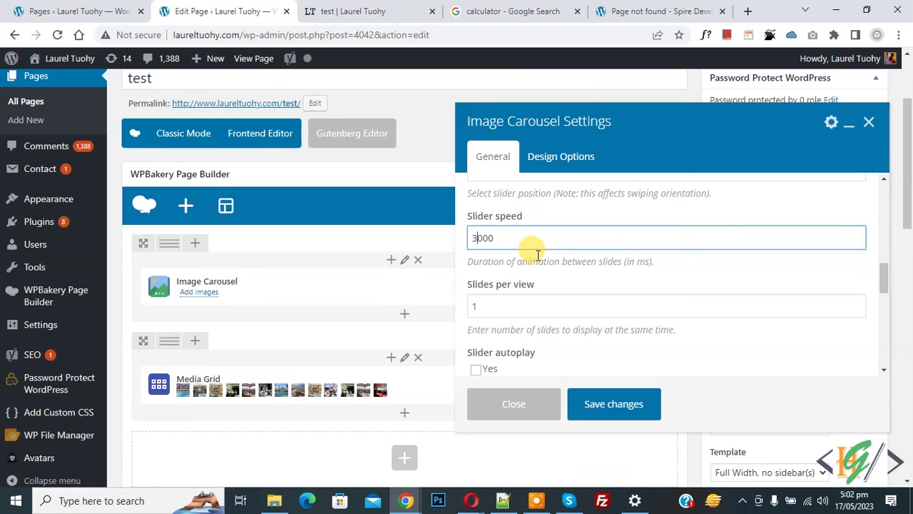
# - Enable slider autoplay and slider loop, then save the carousel settings
pyautogui.scroll(-2, 517, 257)
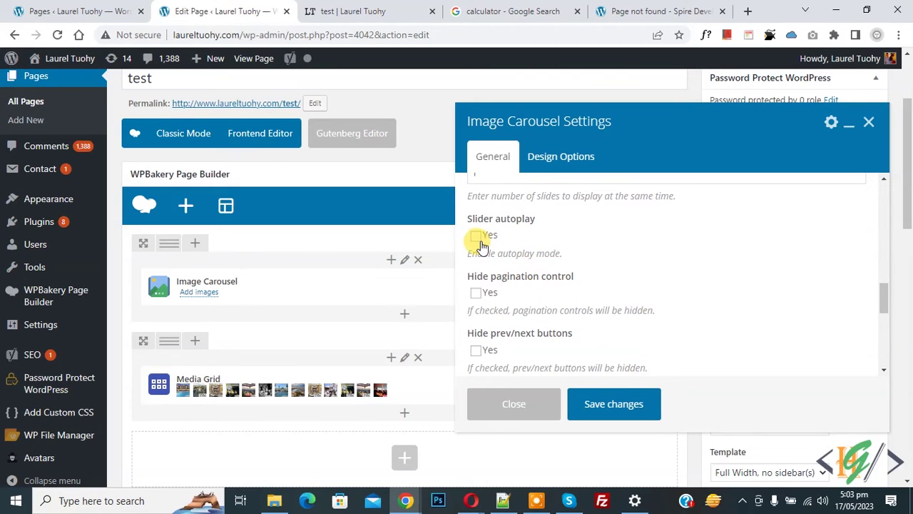
pyautogui.click(475, 236)
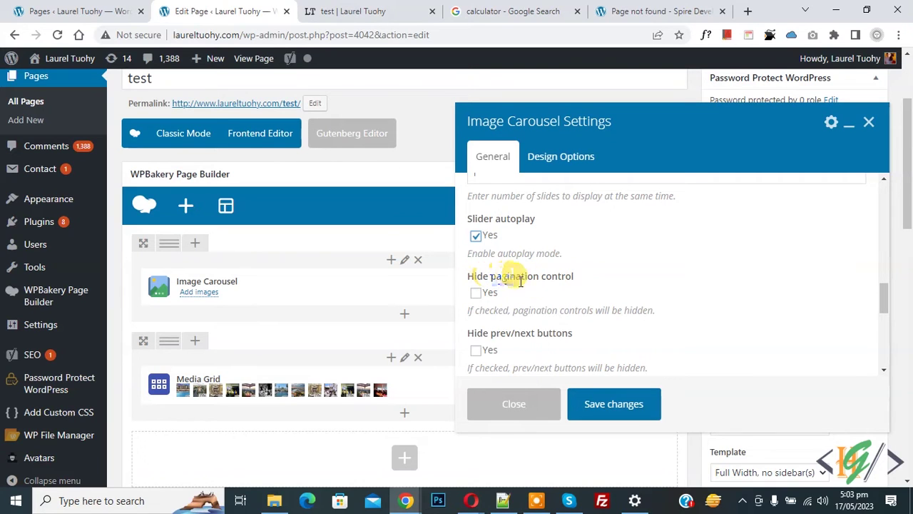
pyautogui.scroll(-1, 607, 258)
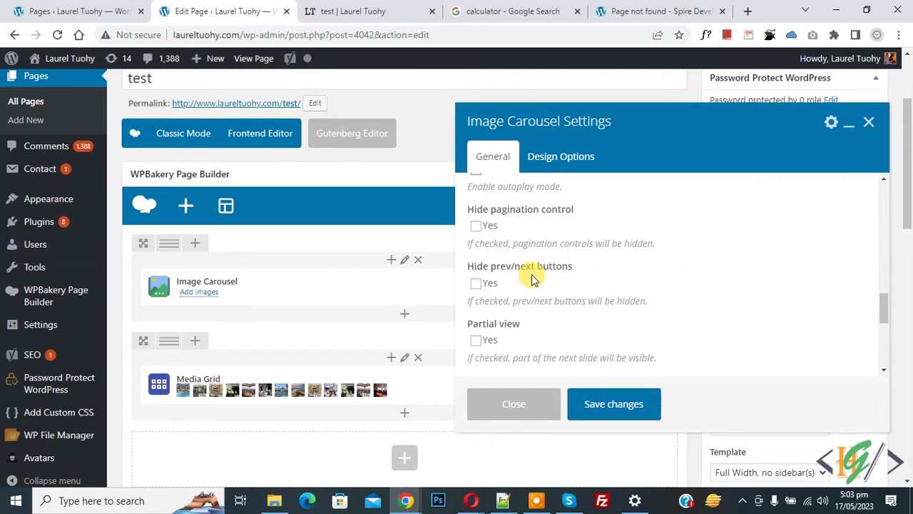
pyautogui.scroll(-1, 534, 278)
pyautogui.scroll(-1, 499, 267)
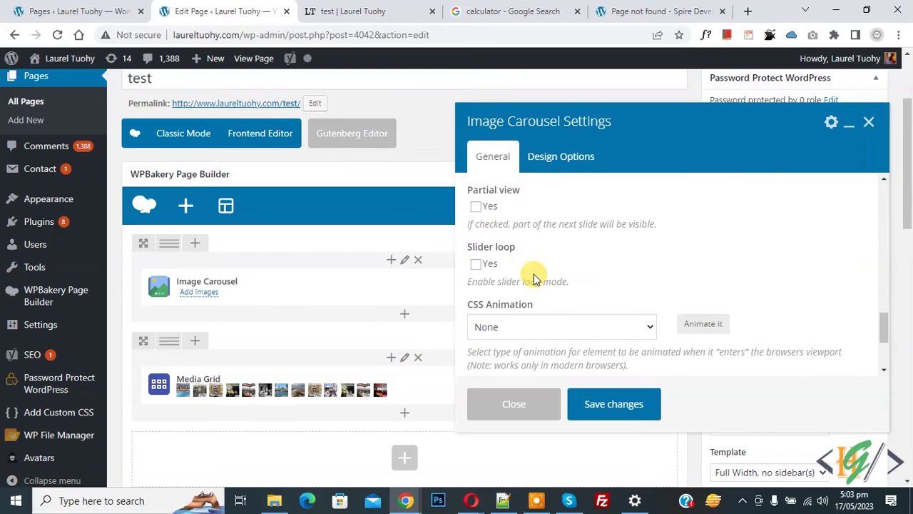
pyautogui.click(476, 264)
pyautogui.scroll(1, 542, 285)
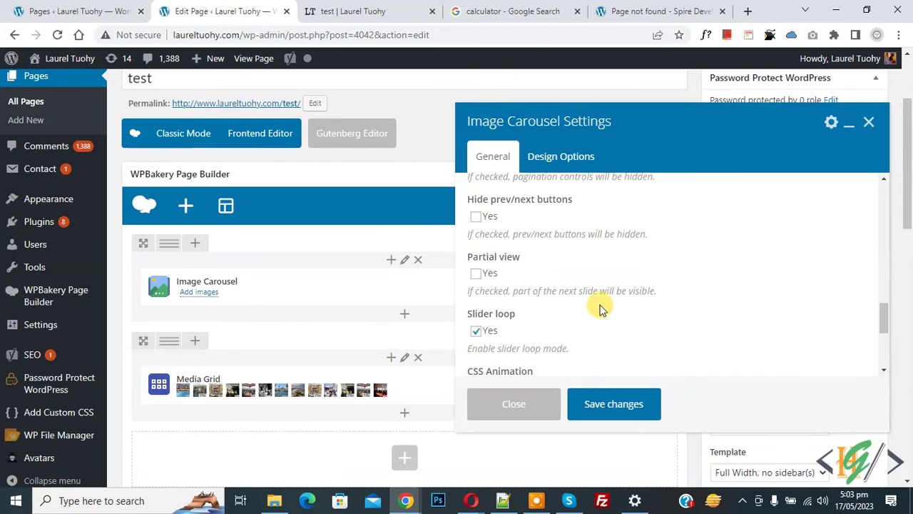
pyautogui.click(617, 400)
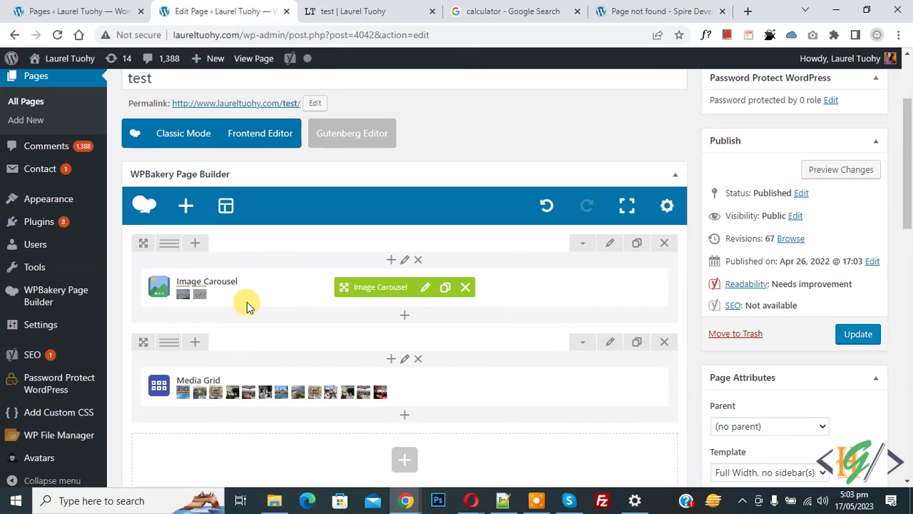
# - Set the carousel column's left and right padding to 0px in Design Options
pyautogui.click(403, 262)
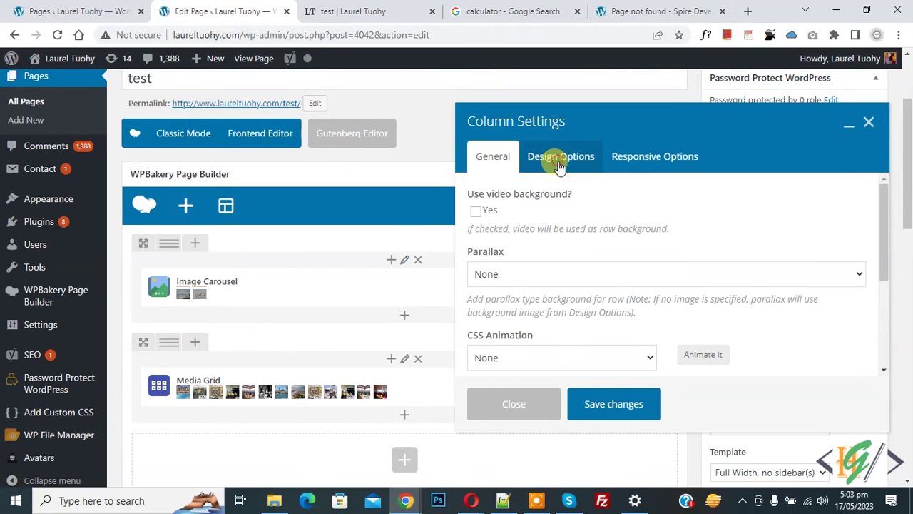
pyautogui.click(552, 157)
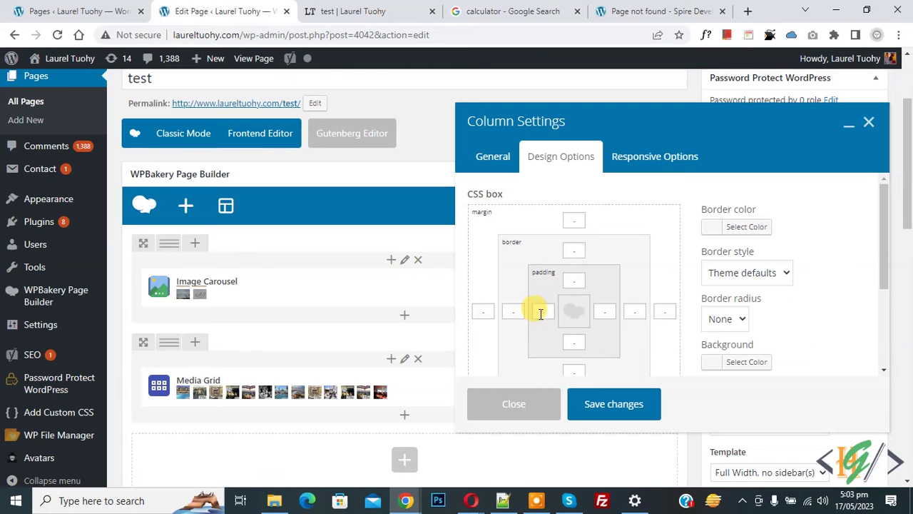
pyautogui.click(542, 312)
pyautogui.click(542, 343)
pyautogui.click(604, 307)
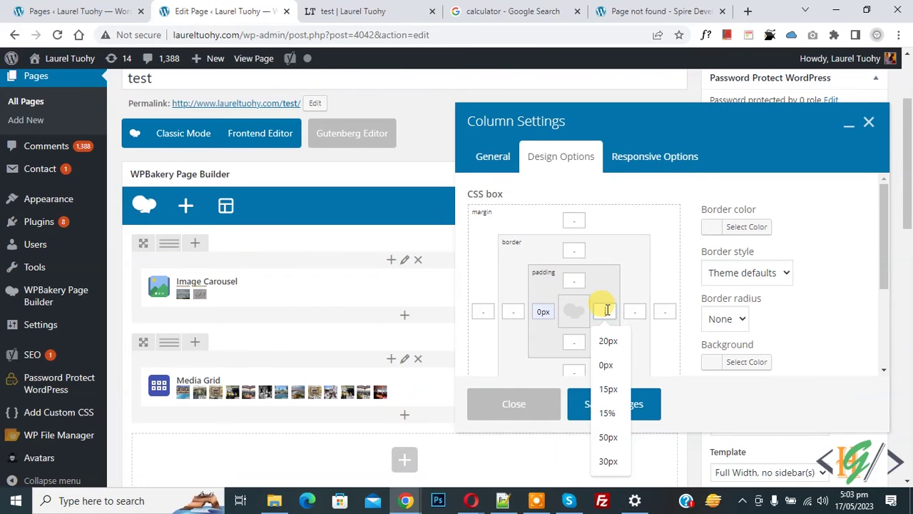
pyautogui.click(606, 364)
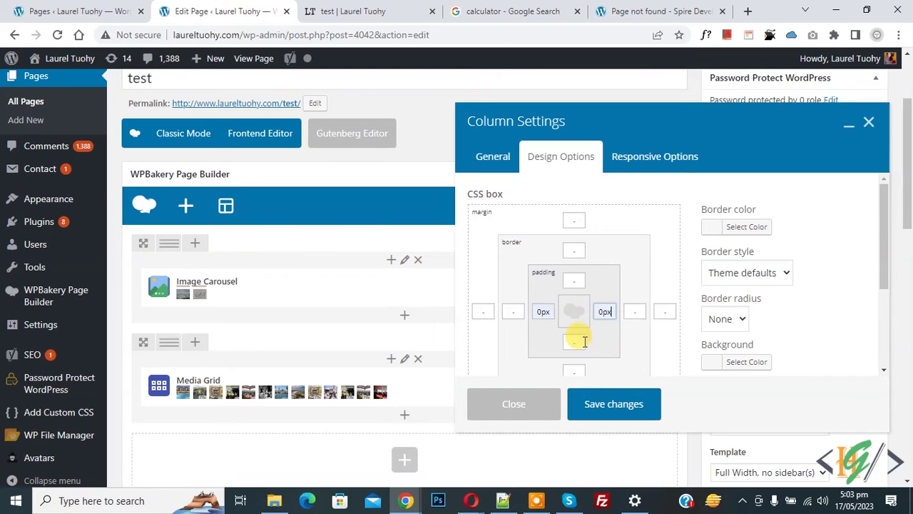
# - Save the column settings and update the test page
pyautogui.click(622, 403)
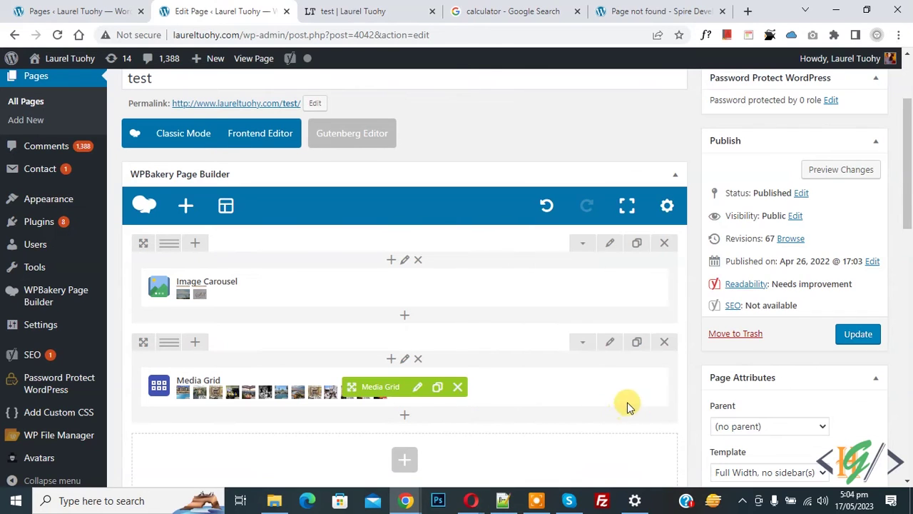
pyautogui.click(853, 339)
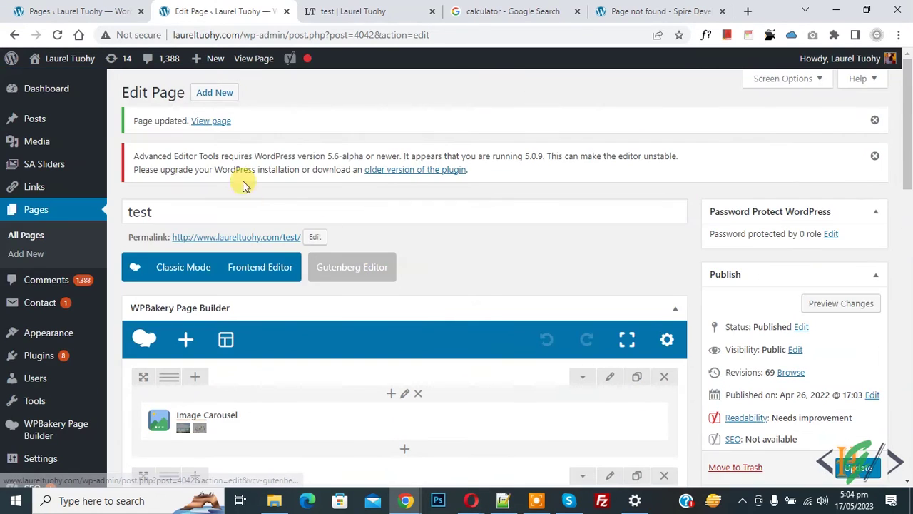
pyautogui.moveTo(133, 120); pyautogui.dragTo(171, 123)
# - Reload the live 'test | Laurel Tuohy' page and step the Hoiana carousel back and forward
pyautogui.click(347, 11)
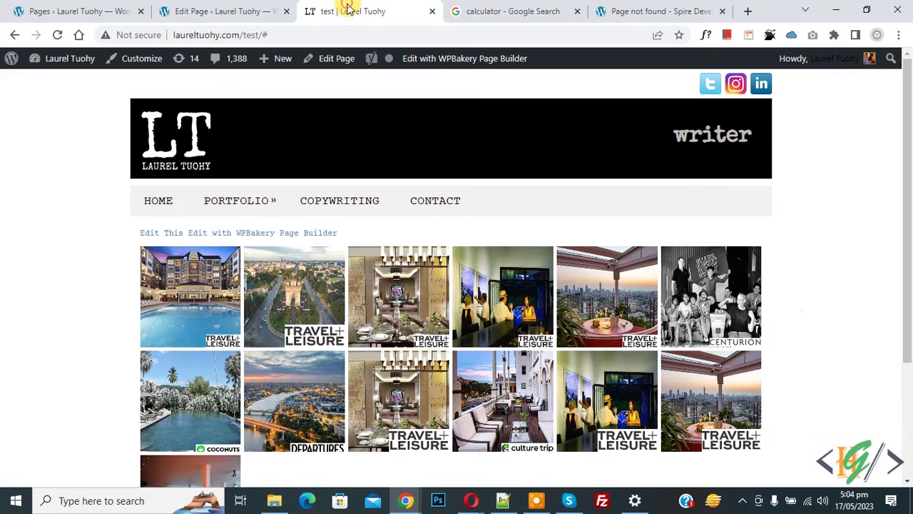
pyautogui.click(57, 34)
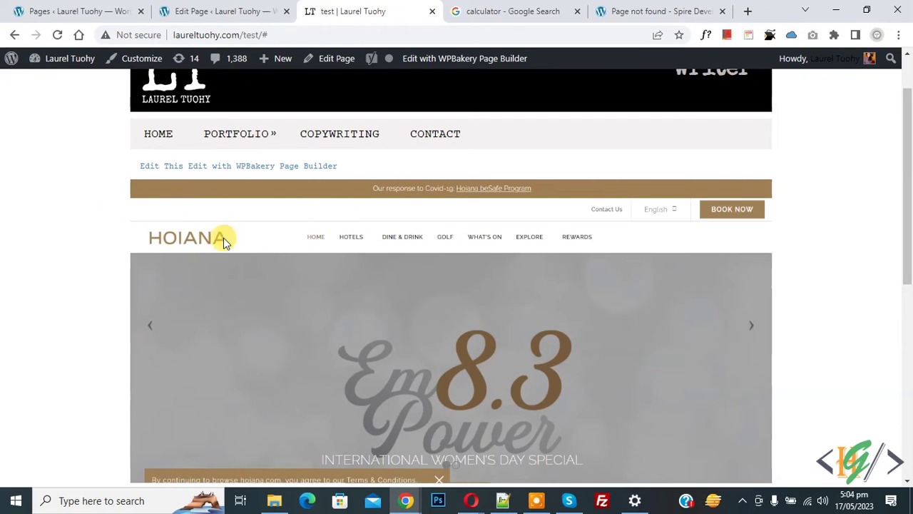
pyautogui.click(151, 324)
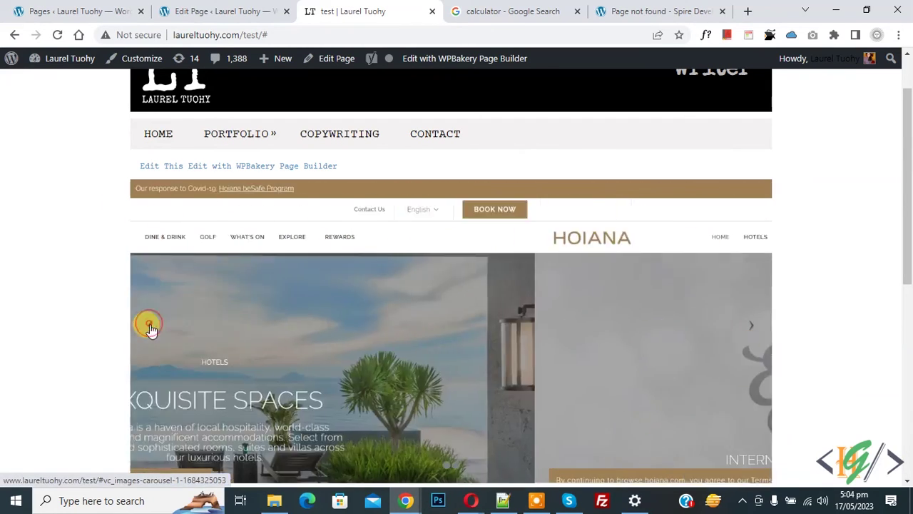
pyautogui.click(749, 326)
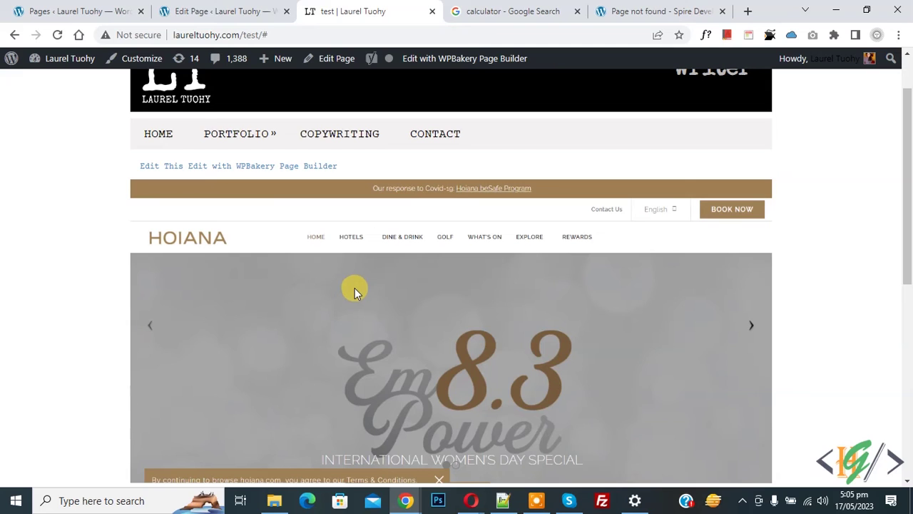
# - Change #container width from 960px to 1300px in DevTools Styles, then close DevTools
pyautogui.hotkey('ctrl', 'shift', 'i')
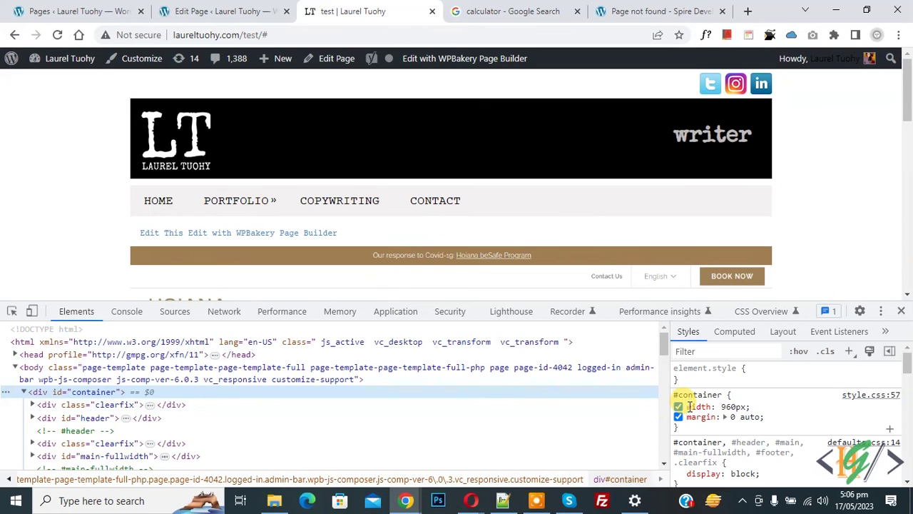
pyautogui.click(731, 407)
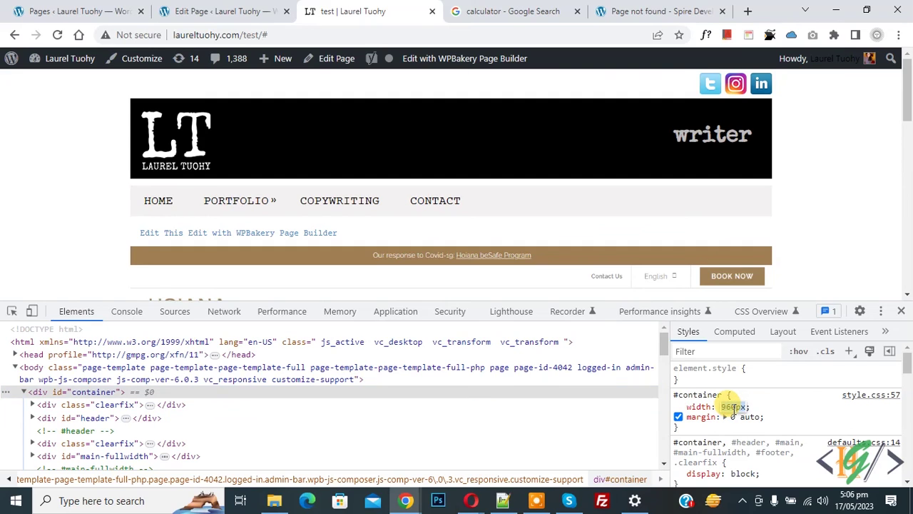
pyautogui.write('1300px')
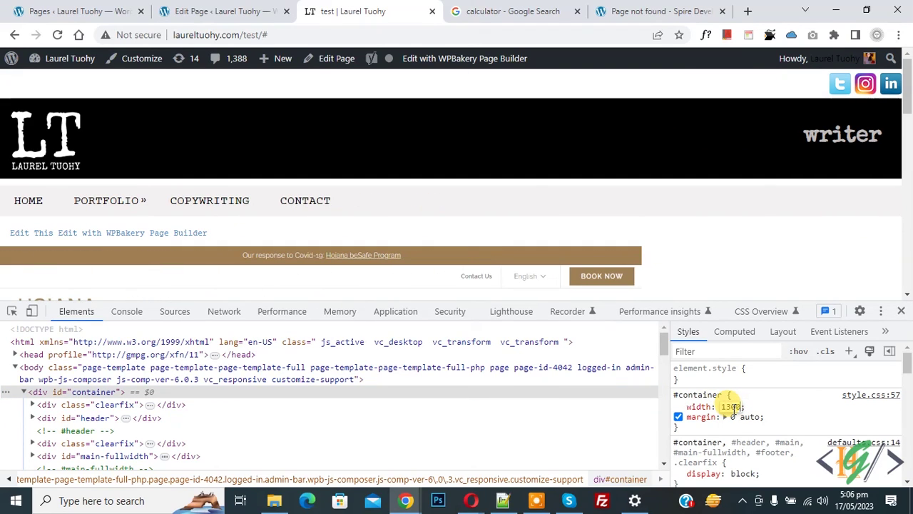
pyautogui.press('Return')
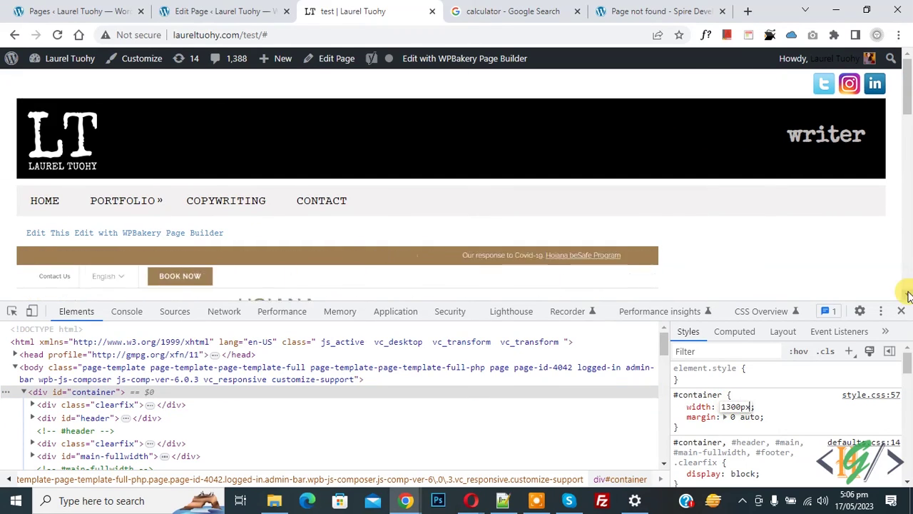
pyautogui.click(904, 311)
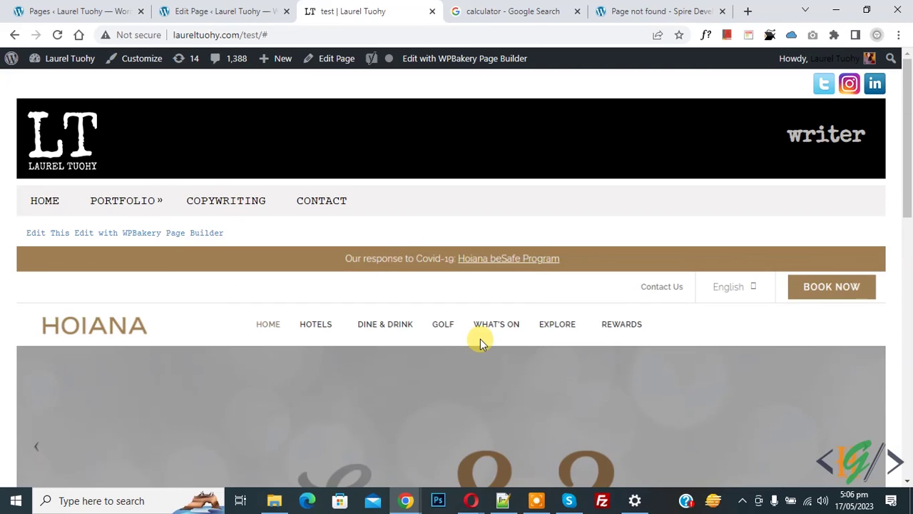